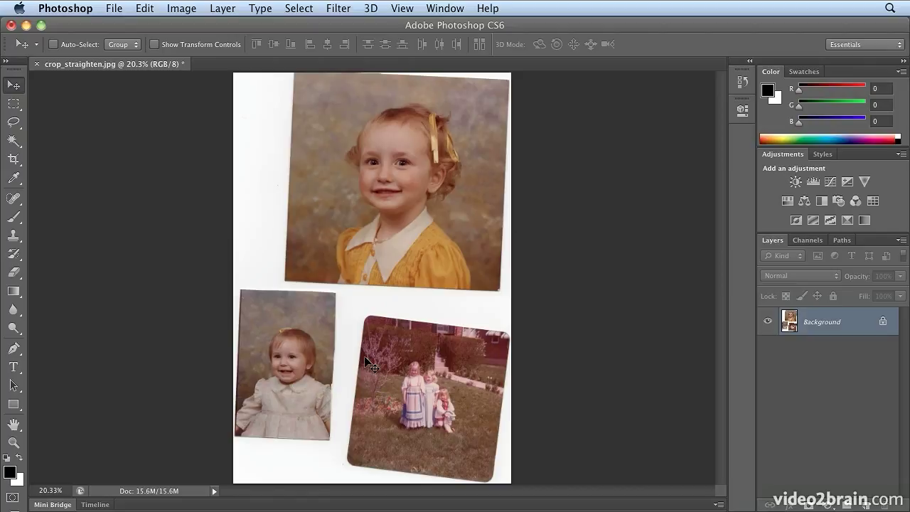
# - Split the scan of three photos into separate documents with the Crop and Straighten Photos automation
pyautogui.click(112, 7)
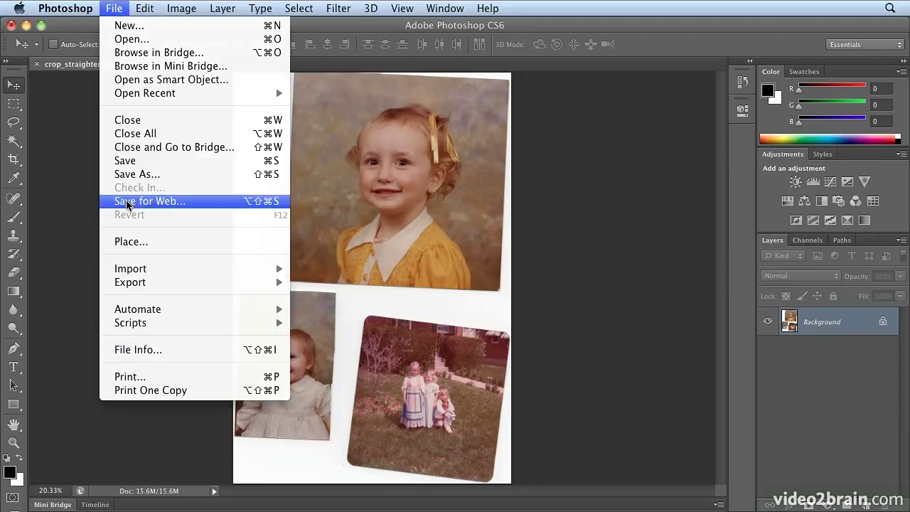
pyautogui.moveTo(148, 310)
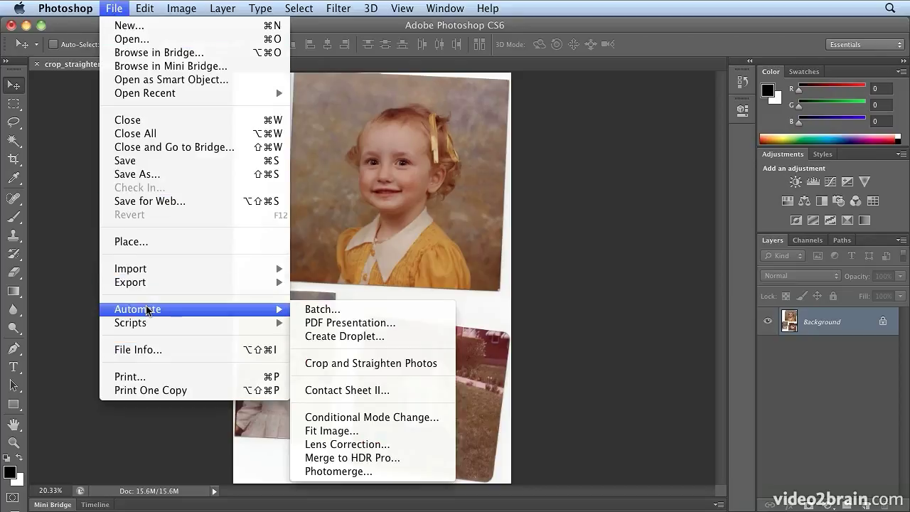
pyautogui.click(369, 364)
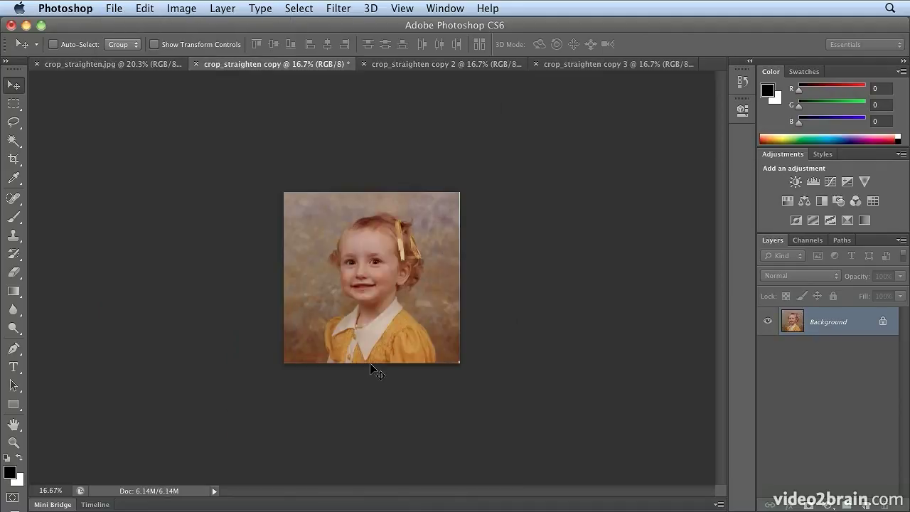
# - Fit the extracted outdoor photo of the three girls to the window and apply Auto Color to it
pyautogui.click(384, 64)
pyautogui.click(567, 65)
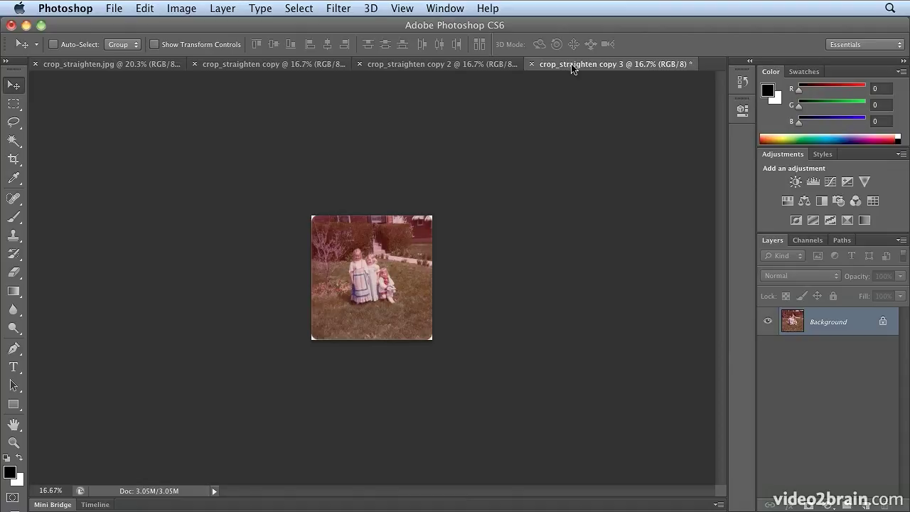
pyautogui.press('super+0')
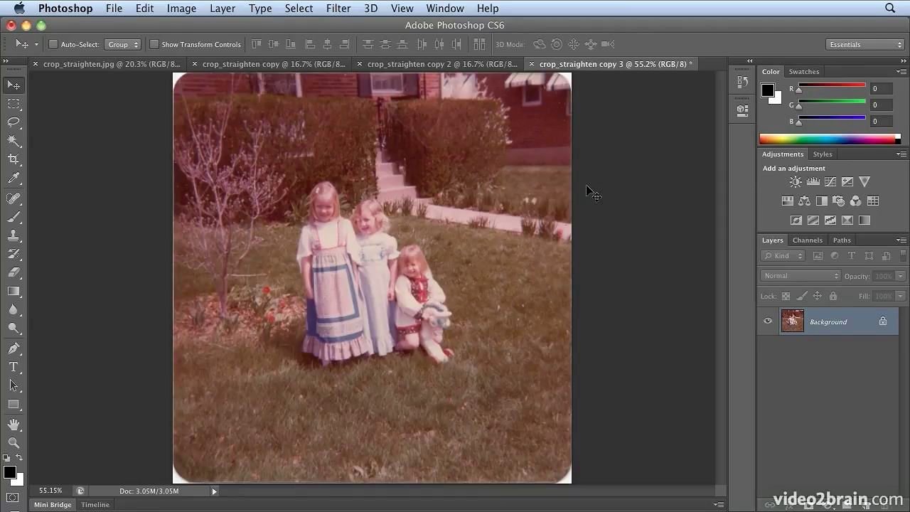
pyautogui.click(170, 6)
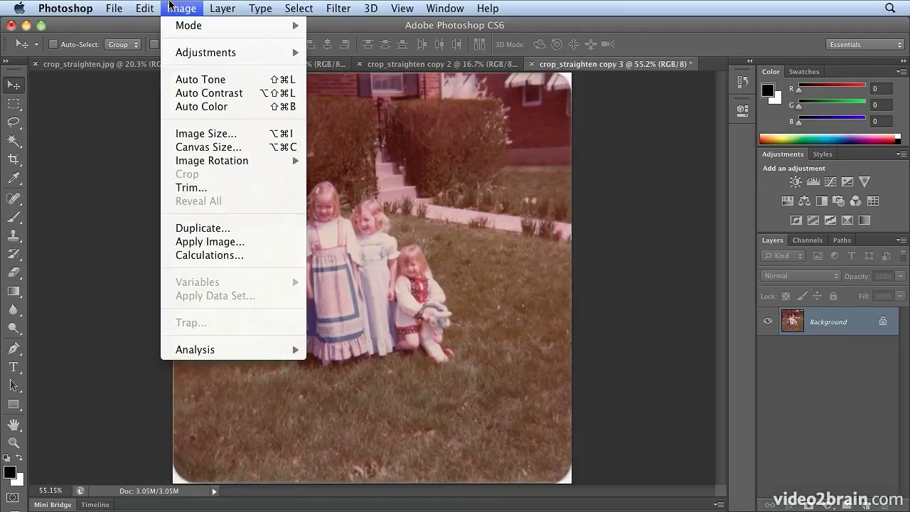
pyautogui.click(180, 106)
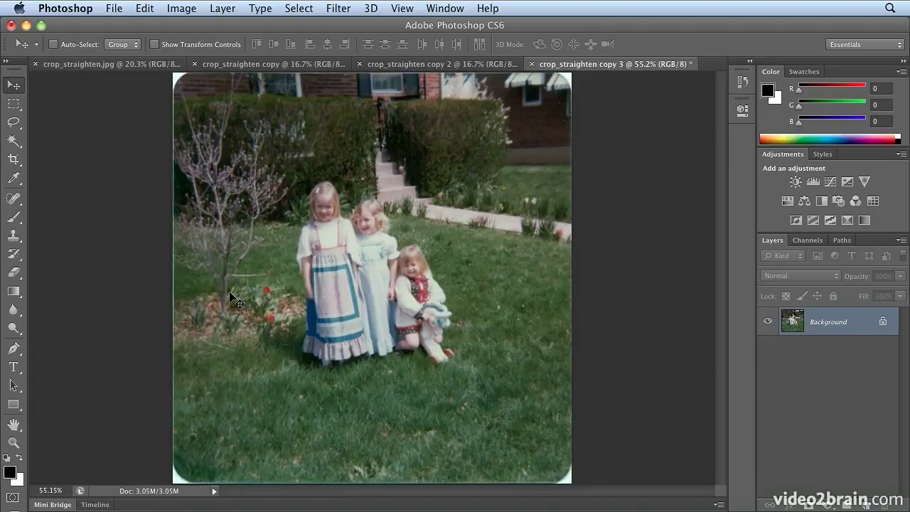
# - Compare the outdoor photo with and without Auto Color, keep the correction, and apply Auto Tone
pyautogui.press('super+z')
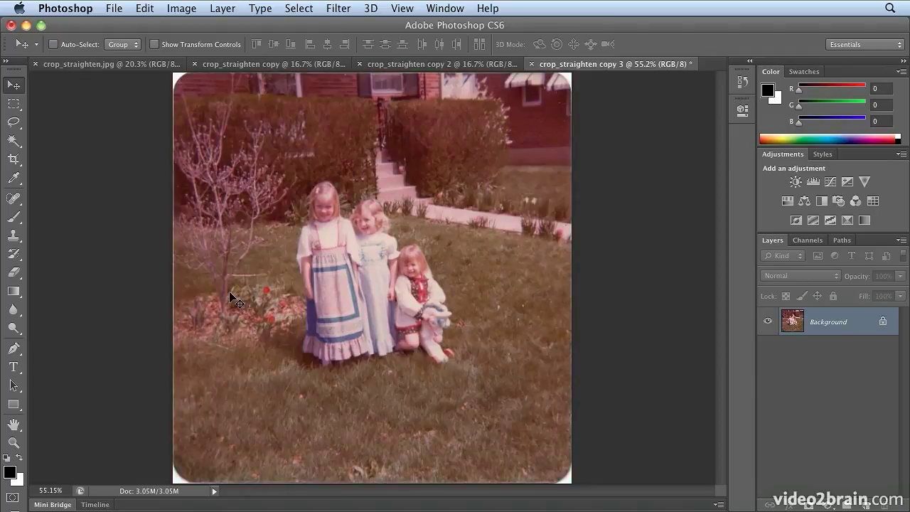
pyautogui.press('super+z')
pyautogui.press('super+z')
pyautogui.press('super+z')
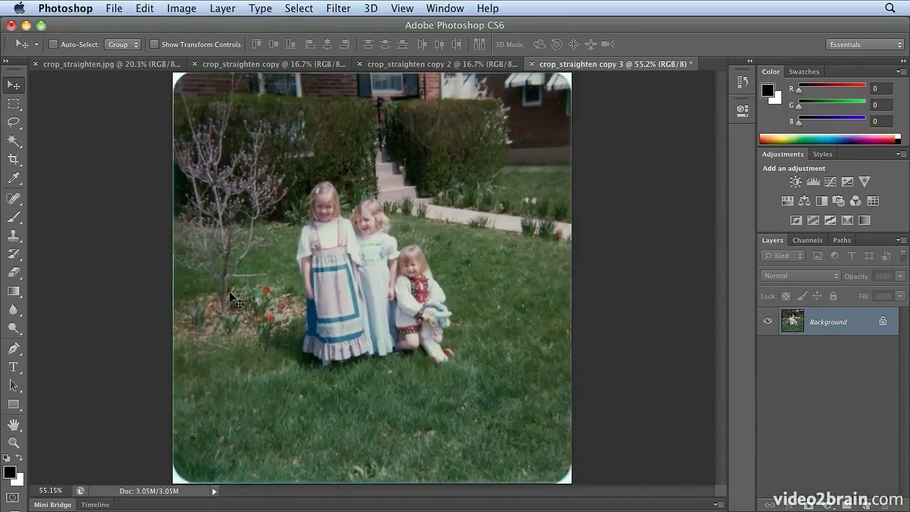
pyautogui.press('super+z')
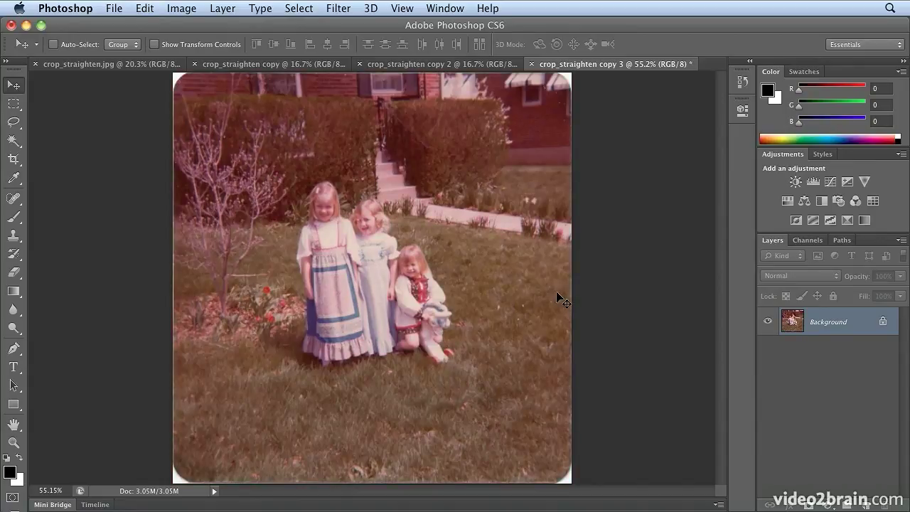
pyautogui.press('super+z')
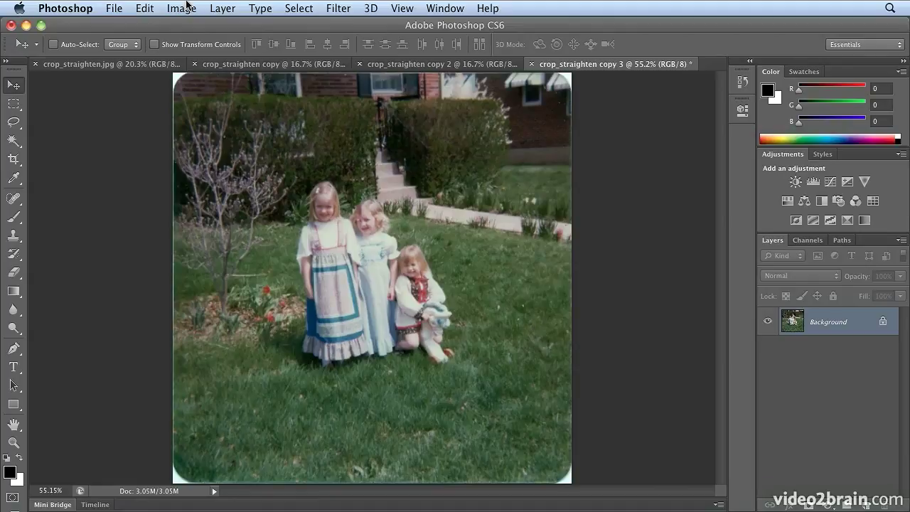
pyautogui.click(187, 8)
pyautogui.click(186, 79)
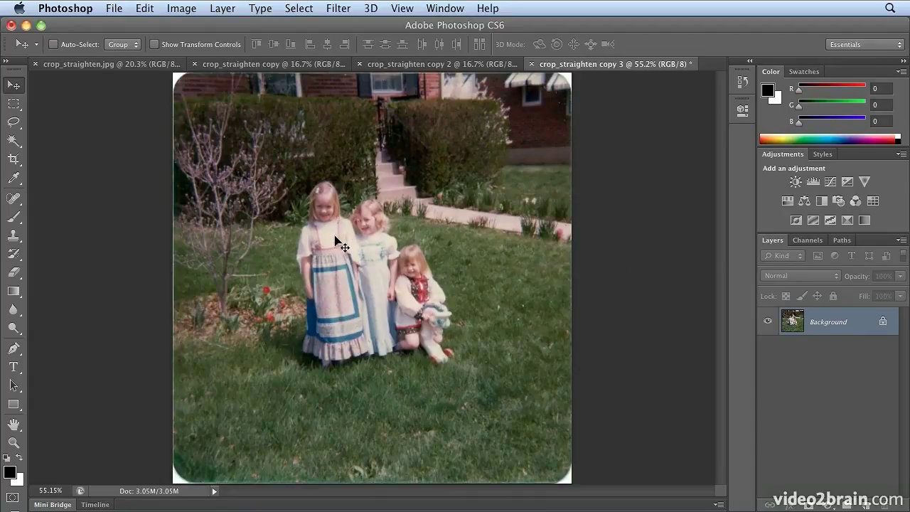
# - Apply Auto Color, Auto Contrast and Auto Tone to the baby portrait in crop_straighten copy 2, fitted to the window
pyautogui.hotkey('ctrl', 'shift', 'Tab')
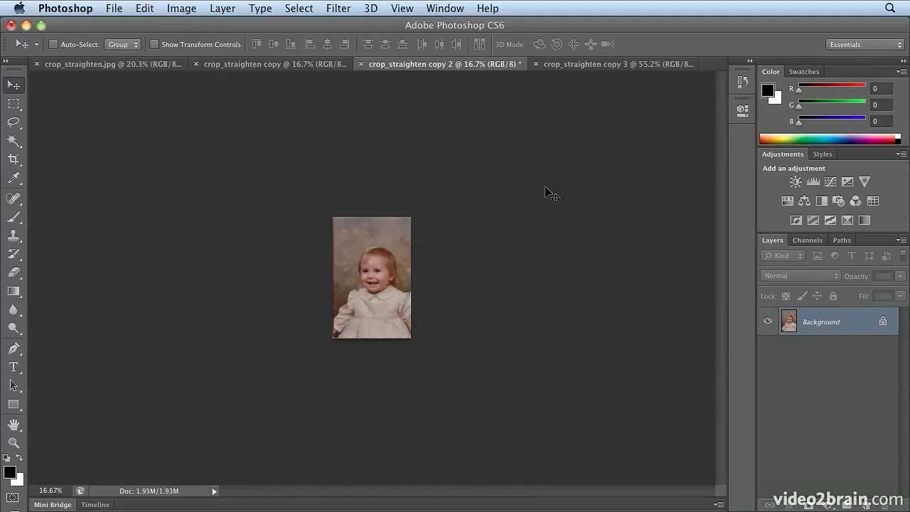
pyautogui.press('super+0')
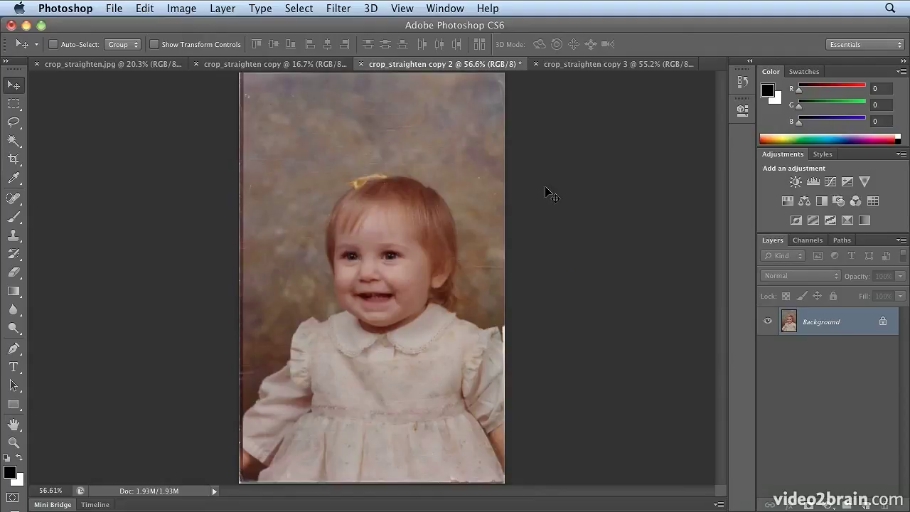
pyautogui.click(190, 10)
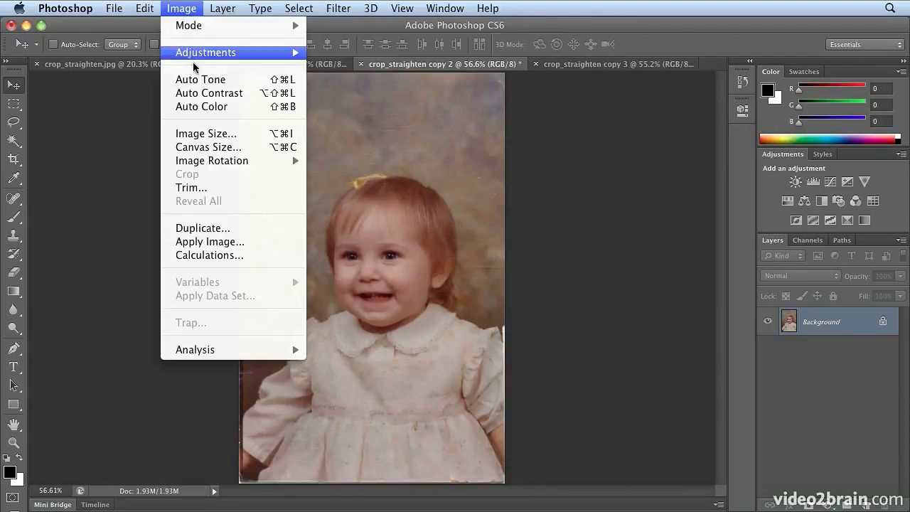
pyautogui.click(199, 106)
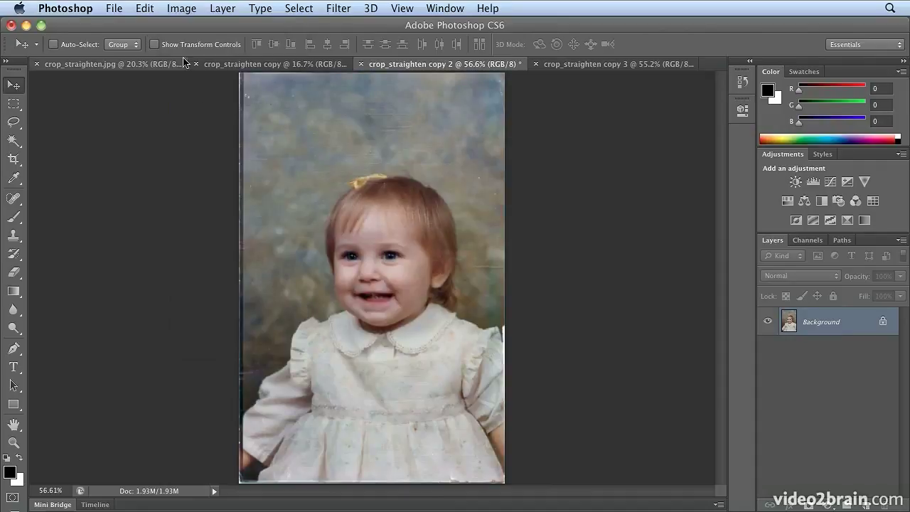
pyautogui.click(170, 9)
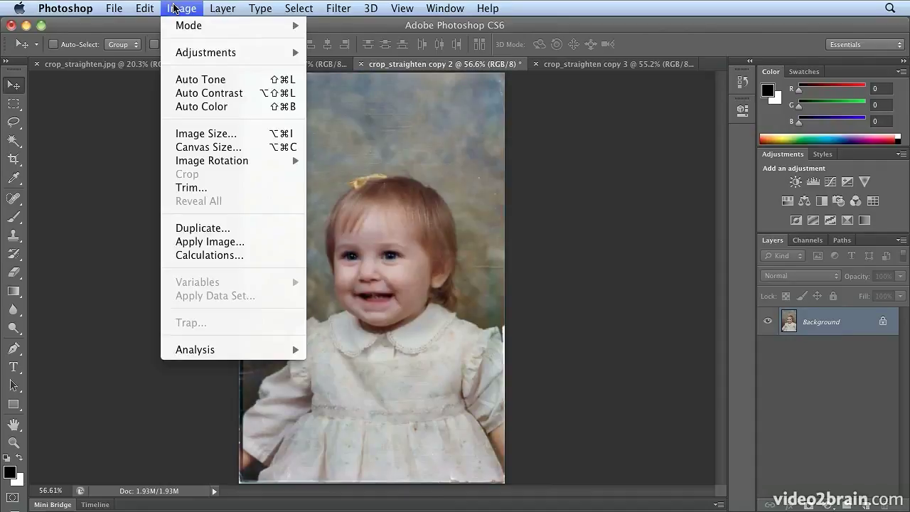
pyautogui.click(184, 94)
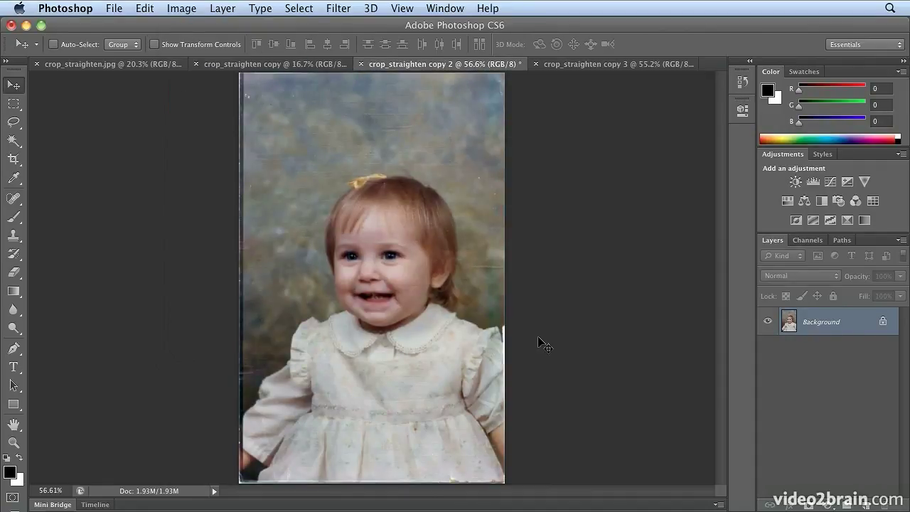
pyautogui.click(183, 8)
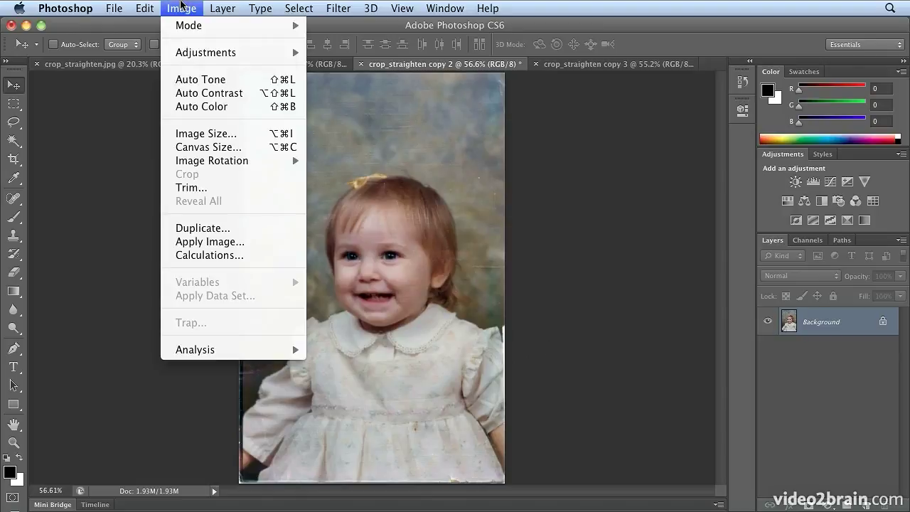
pyautogui.click(217, 84)
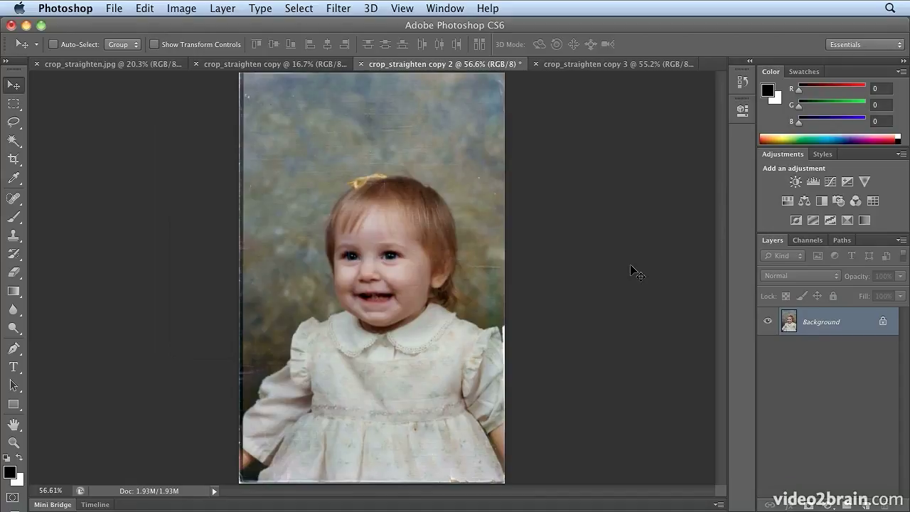
# - Compare the baby portrait's Crop and Auto Tone states in the history, ending on Auto Tone
pyautogui.click(742, 81)
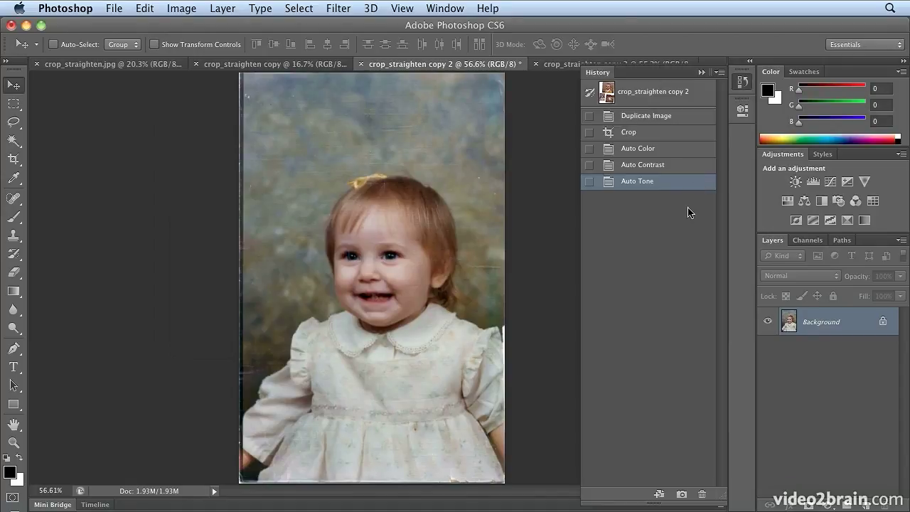
pyautogui.click(655, 136)
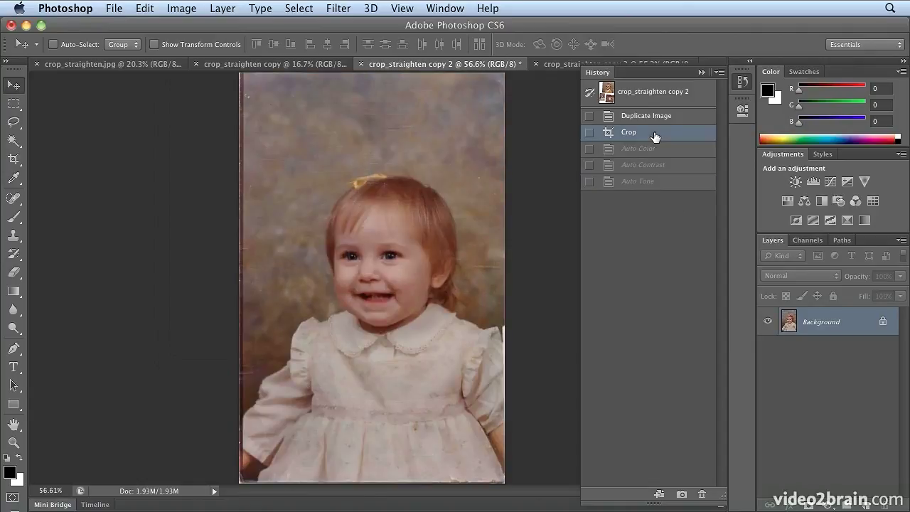
pyautogui.click(651, 186)
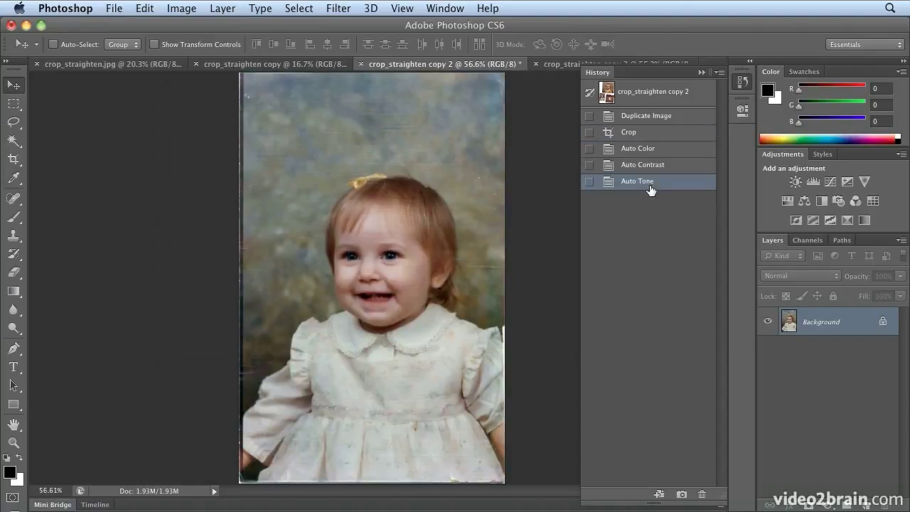
pyautogui.click(744, 84)
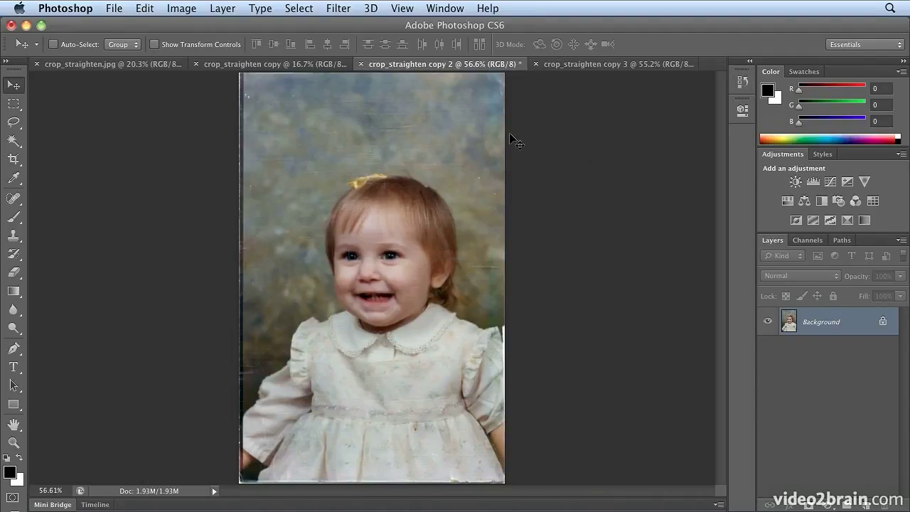
# - Apply Auto Color, Auto Contrast and Auto Tone to the yellow-dress portrait in crop_straighten copy, fitted to the window
pyautogui.click(264, 65)
pyautogui.press('super+0')
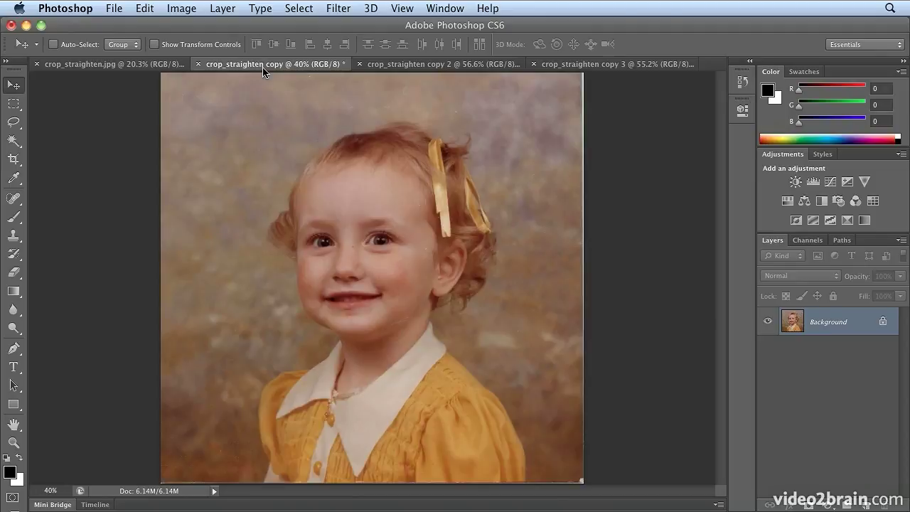
pyautogui.click(182, 8)
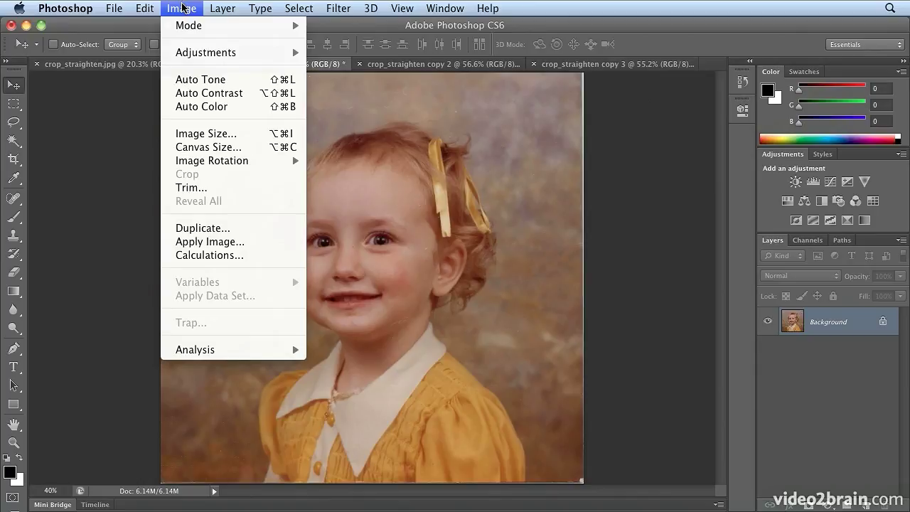
pyautogui.click(191, 107)
pyautogui.click(183, 9)
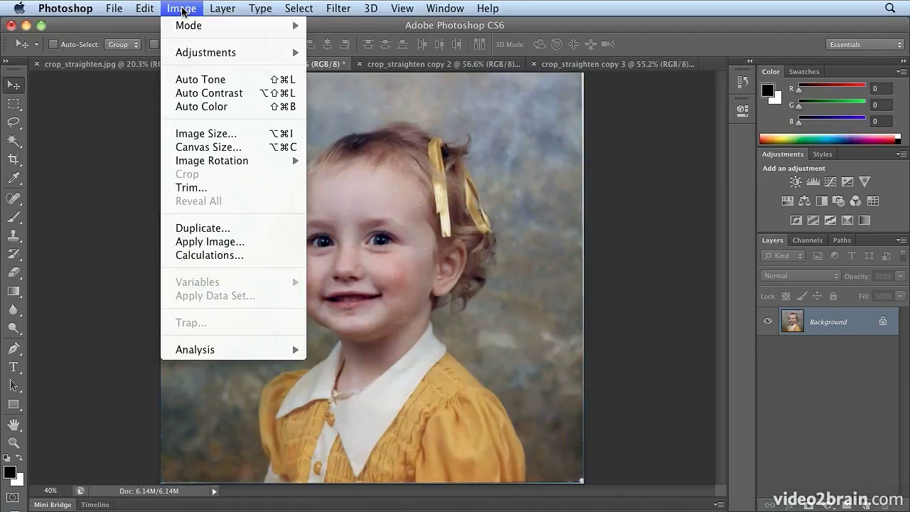
pyautogui.click(187, 93)
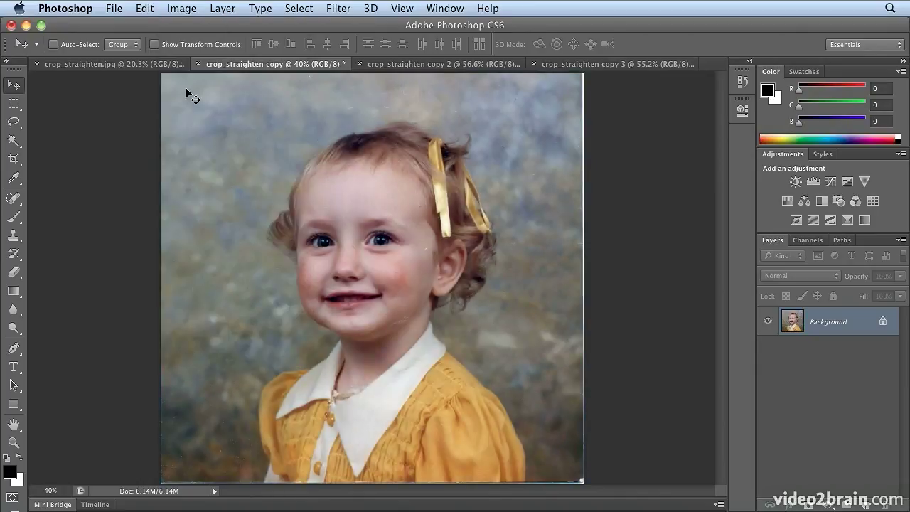
pyautogui.click(189, 9)
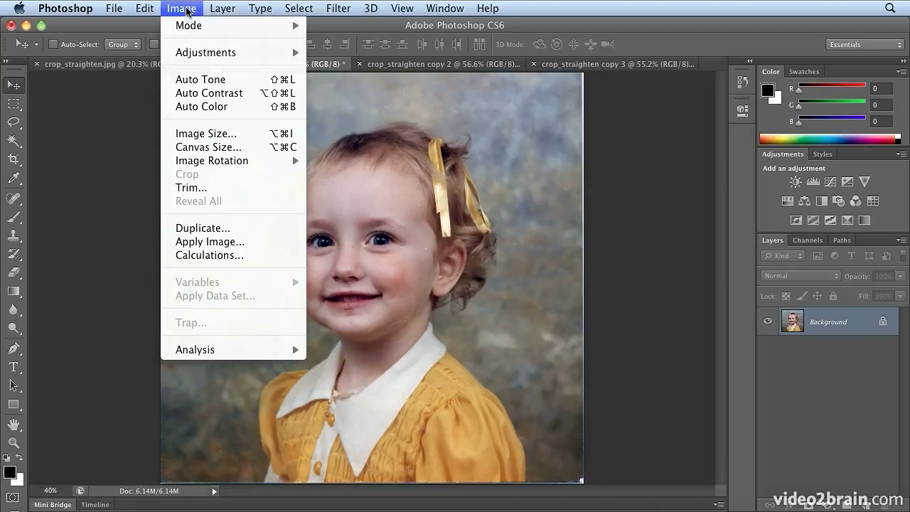
pyautogui.click(191, 77)
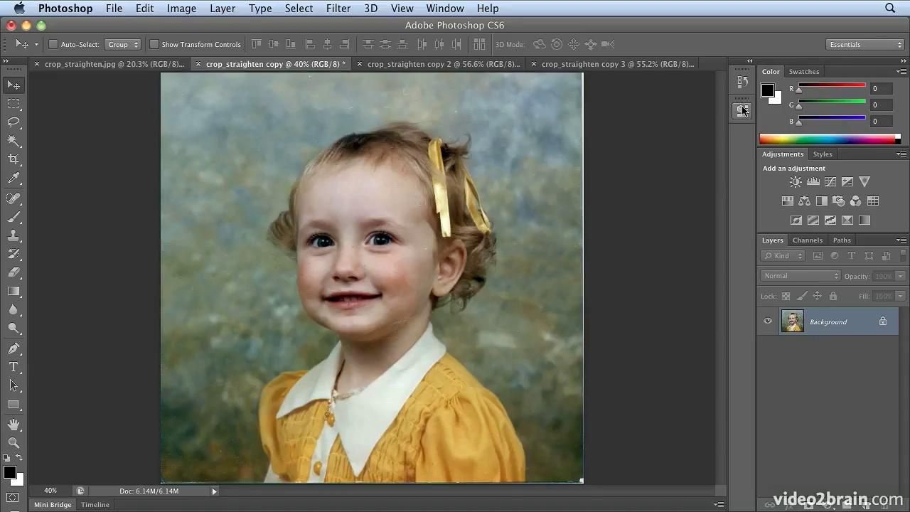
# - Compare the yellow-dress portrait's Auto Contrast and Auto Tone states repeatedly in the history, ending on Auto Tone
pyautogui.click(742, 82)
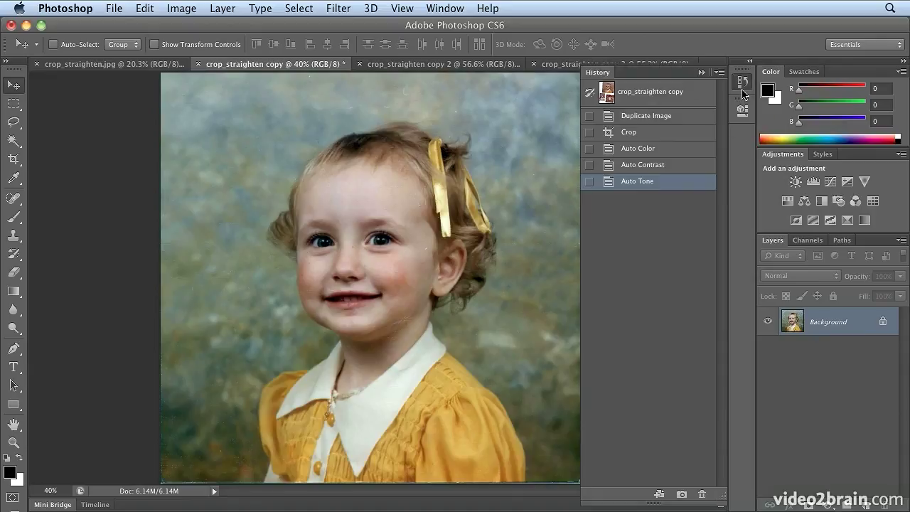
pyautogui.click(690, 168)
pyautogui.click(685, 182)
pyautogui.click(682, 169)
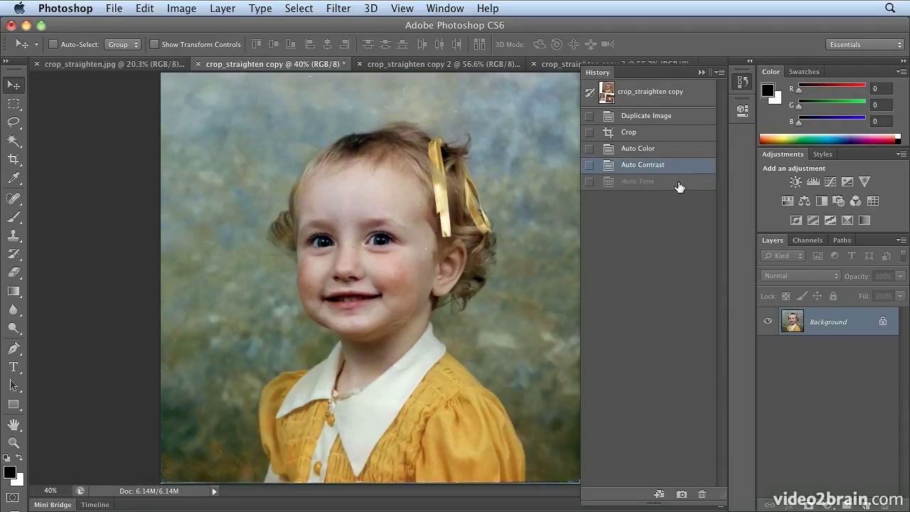
pyautogui.click(680, 183)
pyautogui.click(679, 168)
pyautogui.click(676, 184)
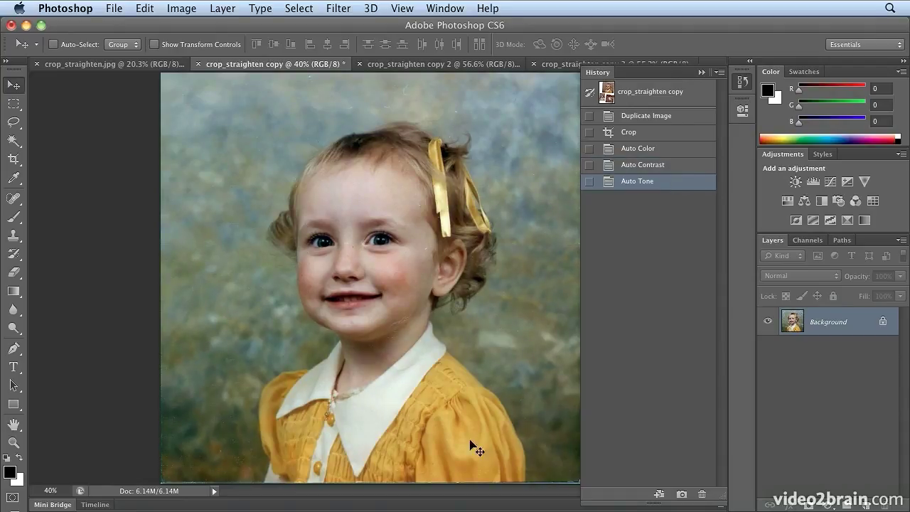
pyautogui.click(641, 169)
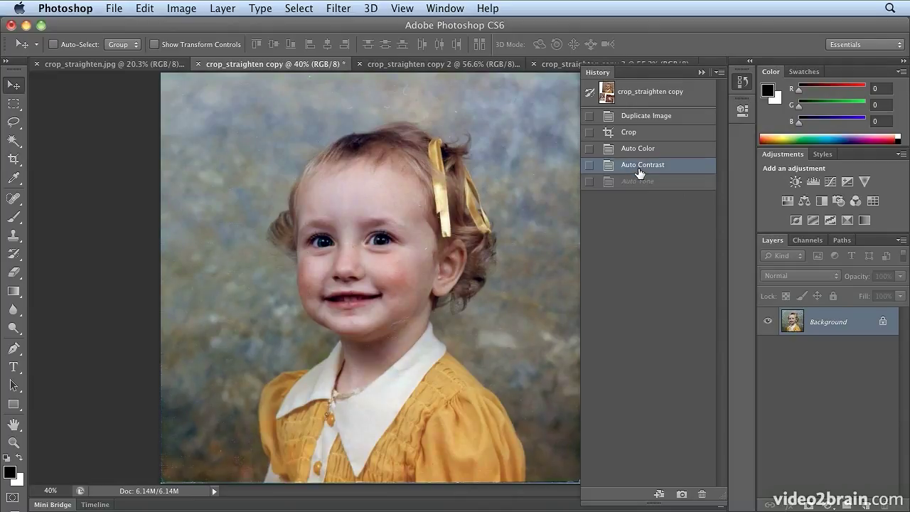
pyautogui.click(637, 182)
pyautogui.click(637, 169)
pyautogui.click(635, 183)
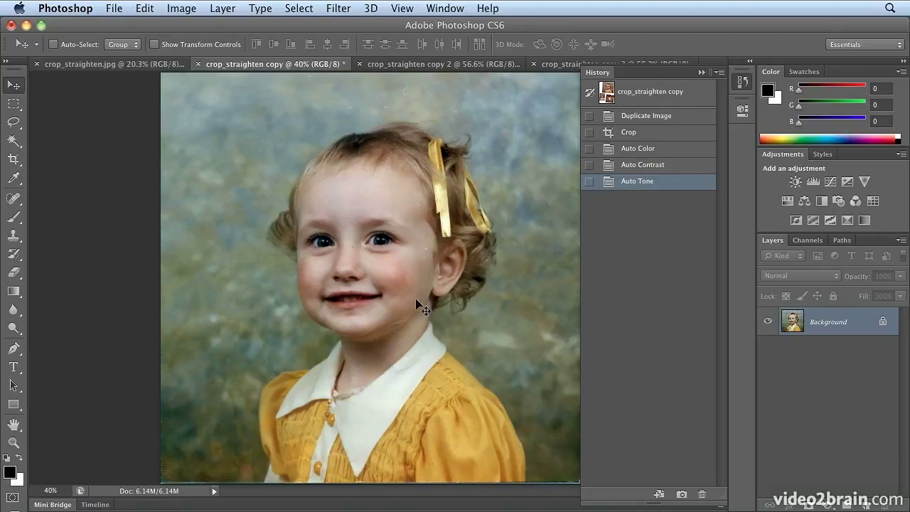
# - Compare the yellow-dress portrait's Auto Contrast and Auto Color history states and revert the photo to Auto Contrast
pyautogui.click(613, 169)
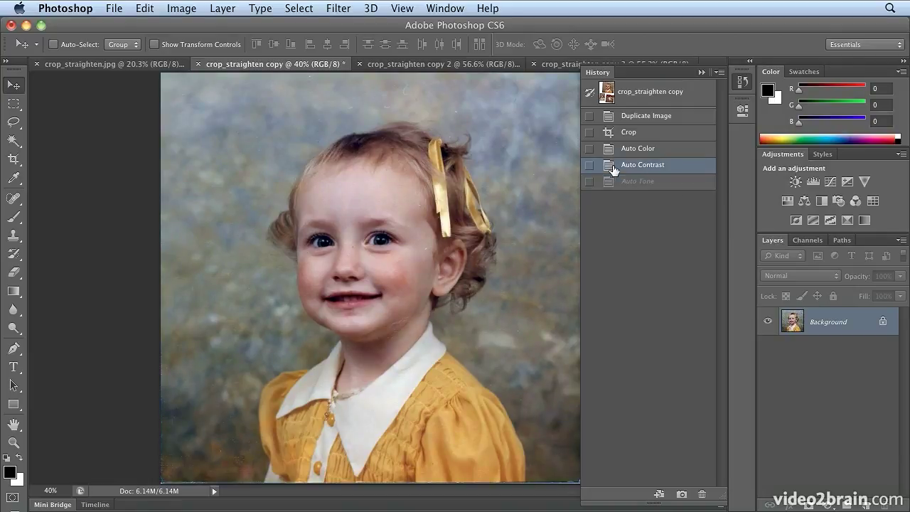
pyautogui.click(642, 154)
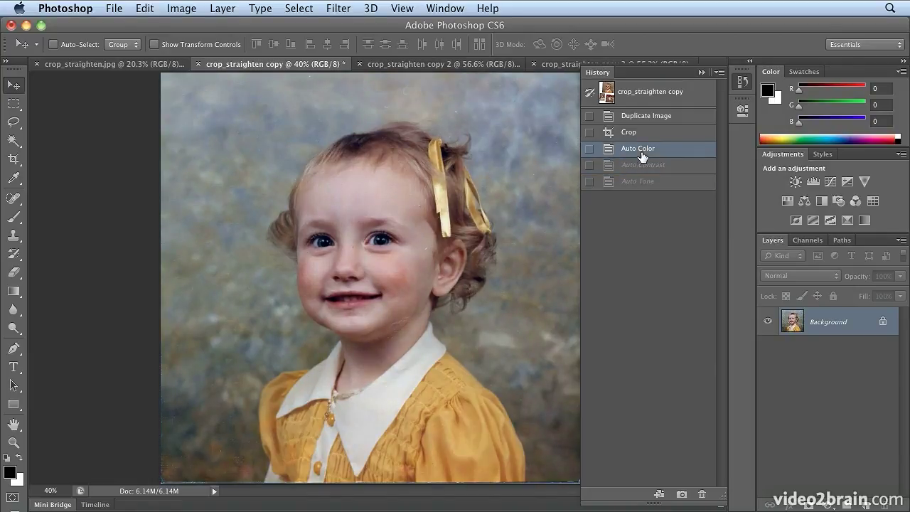
pyautogui.click(642, 165)
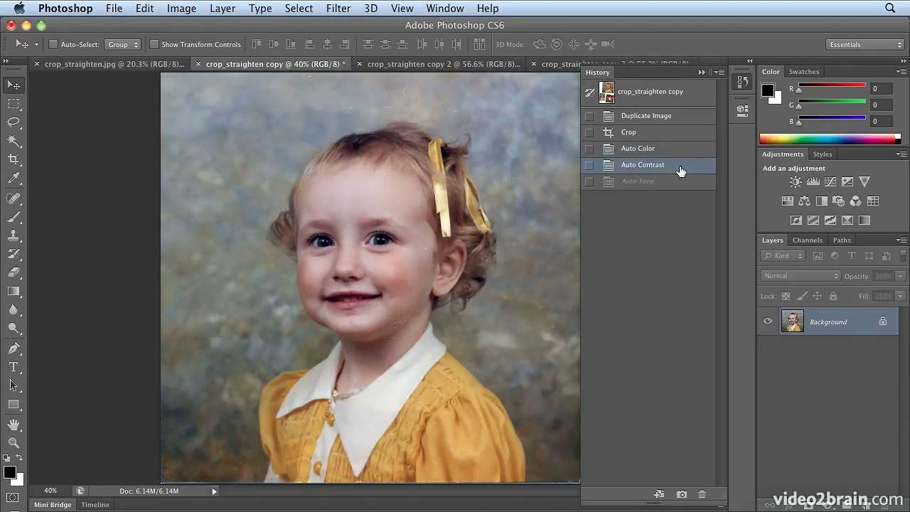
pyautogui.click(737, 89)
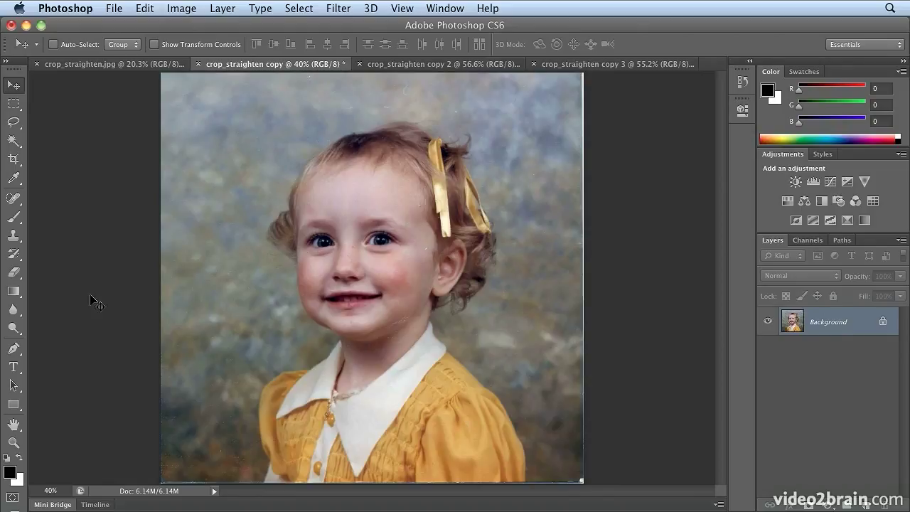
# - Crop the yellow-dress portrait, trimming a strip off its right side and thin strips off the top and bottom edges
pyautogui.click(15, 159)
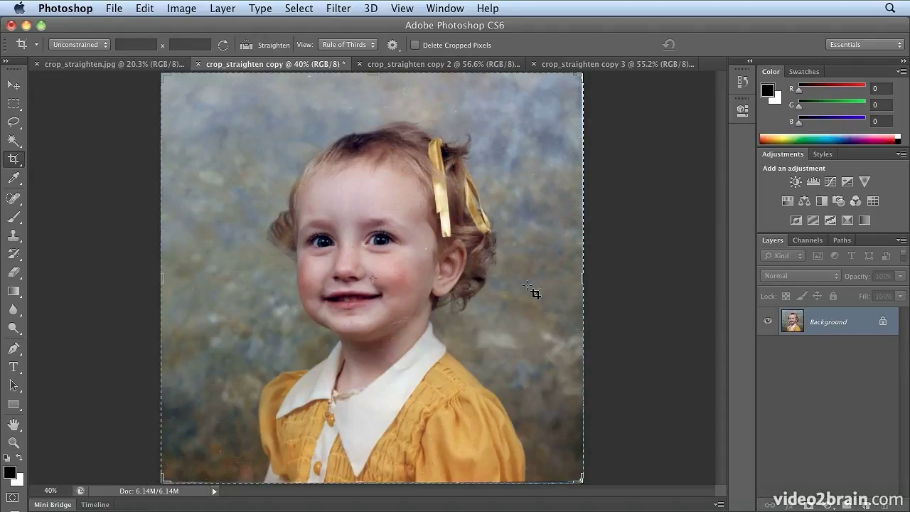
pyautogui.moveTo(584, 283); pyautogui.dragTo(558, 284)
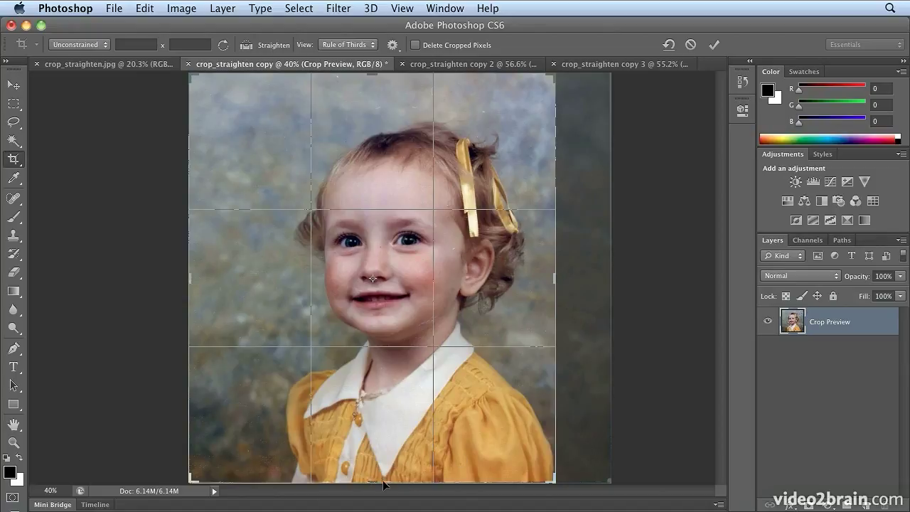
pyautogui.moveTo(373, 484); pyautogui.dragTo(372, 482)
pyautogui.moveTo(374, 481); pyautogui.dragTo(375, 480)
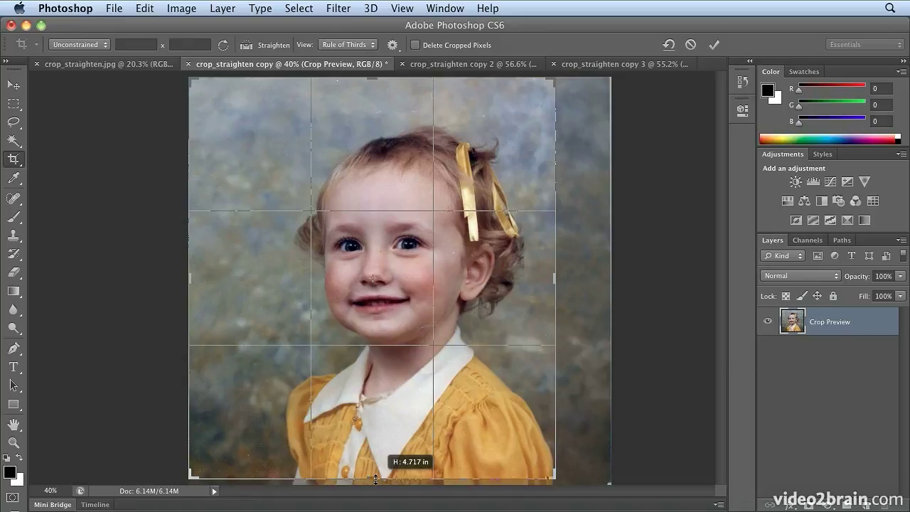
pyautogui.moveTo(376, 480); pyautogui.dragTo(382, 463)
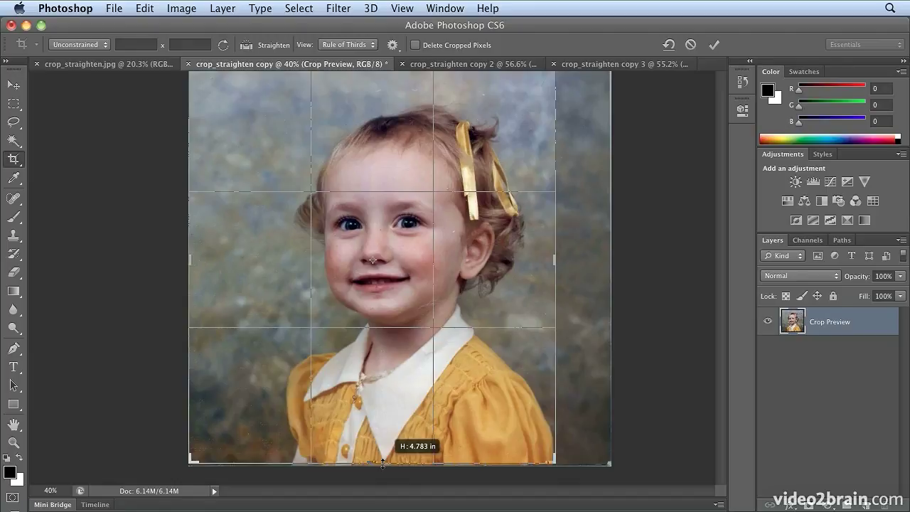
pyautogui.moveTo(382, 464)
pyautogui.mouseDown()
pyautogui.moveTo(384, 452)
pyautogui.moveTo(386, 464)
pyautogui.mouseUp()
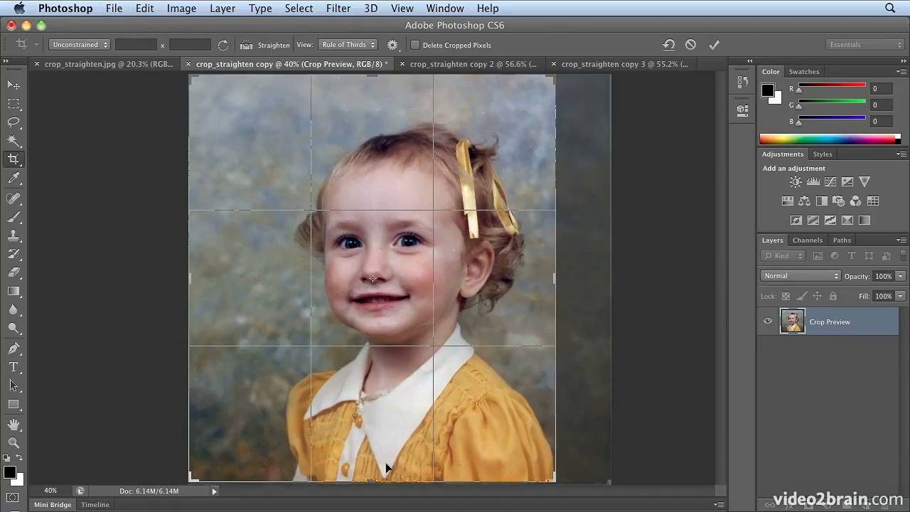
pyautogui.moveTo(374, 75); pyautogui.dragTo(374, 90)
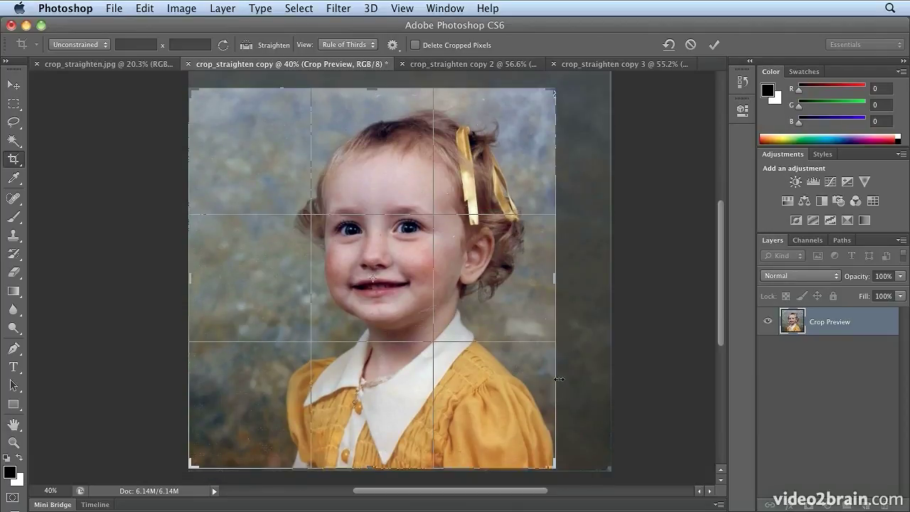
pyautogui.press('Return')
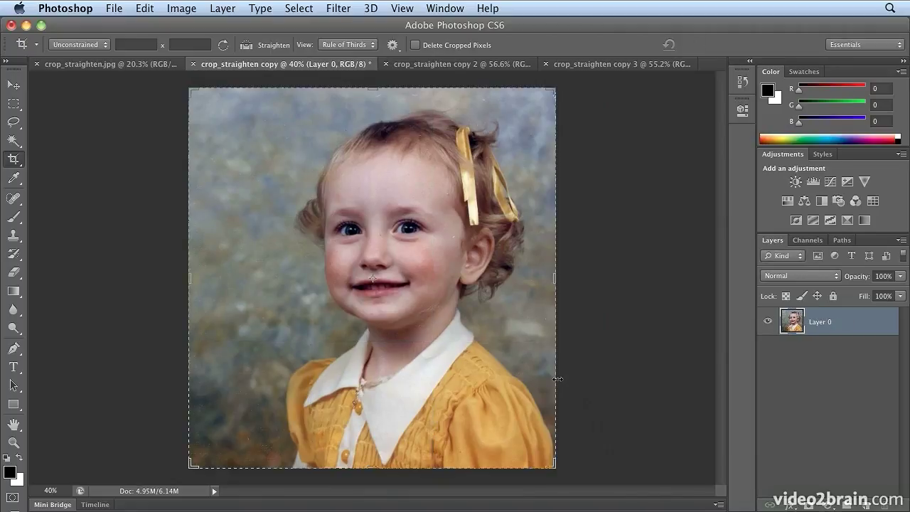
# - Remove the white specks beside the girl's right-hand eye and on her temple with the Patch tool
pyautogui.press('super+plus')
pyautogui.press('super+plus')
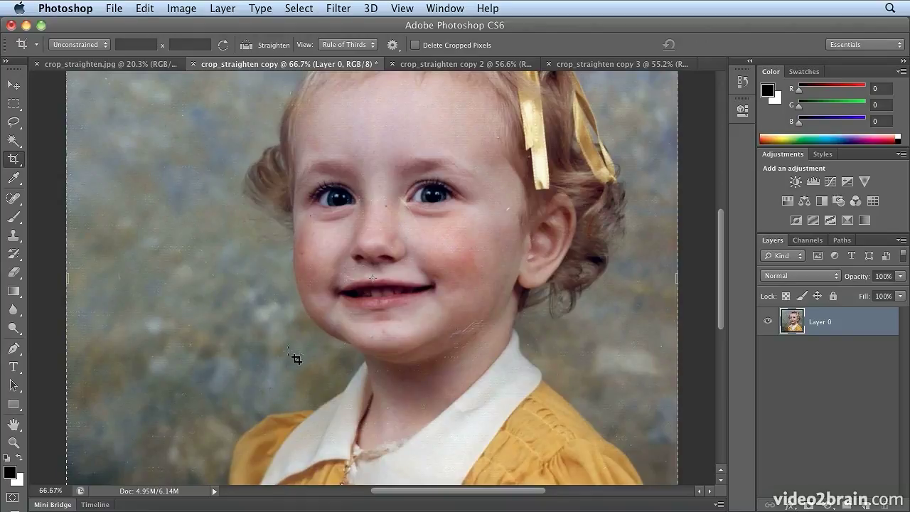
pyautogui.click(22, 202)
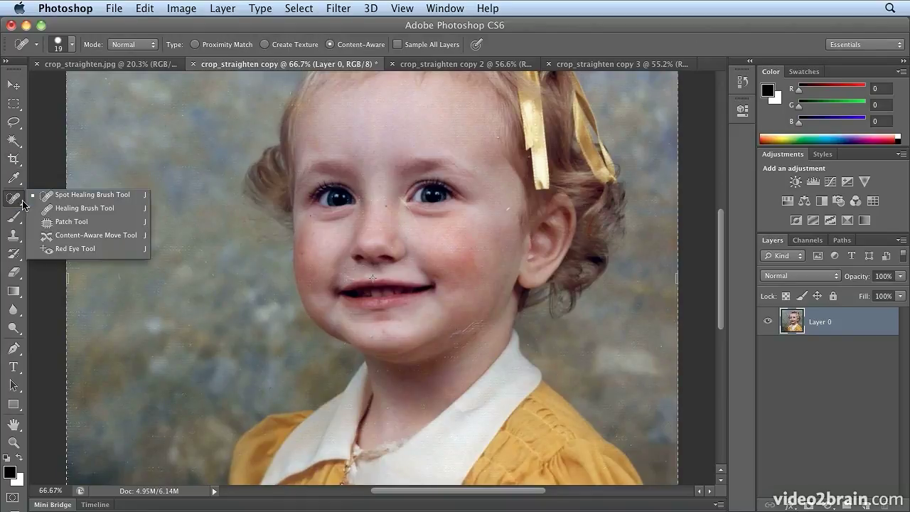
pyautogui.click(82, 223)
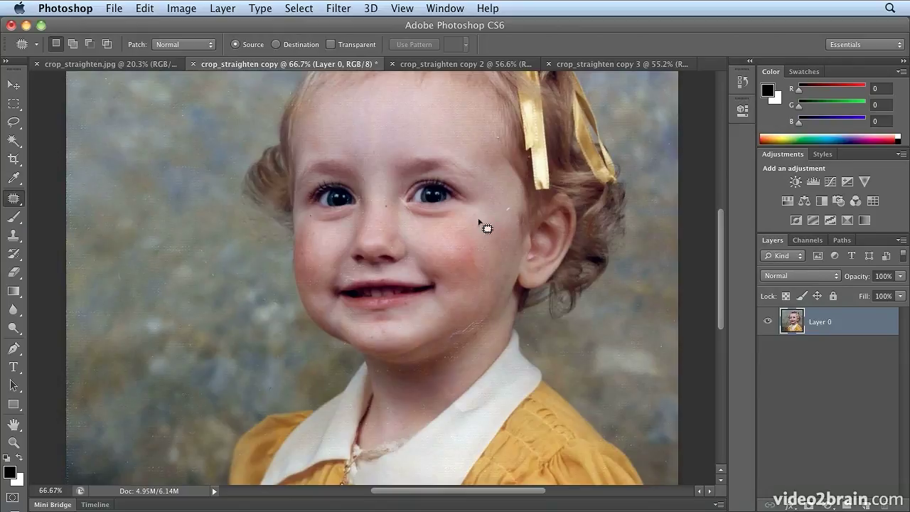
pyautogui.moveTo(510, 205)
pyautogui.mouseDown()
pyautogui.moveTo(504, 214)
pyautogui.moveTo(519, 209)
pyautogui.moveTo(500, 229)
pyautogui.mouseUp()
pyautogui.hotkey('ctrl', 'd')
pyautogui.moveTo(500, 140); pyautogui.dragTo(502, 132)
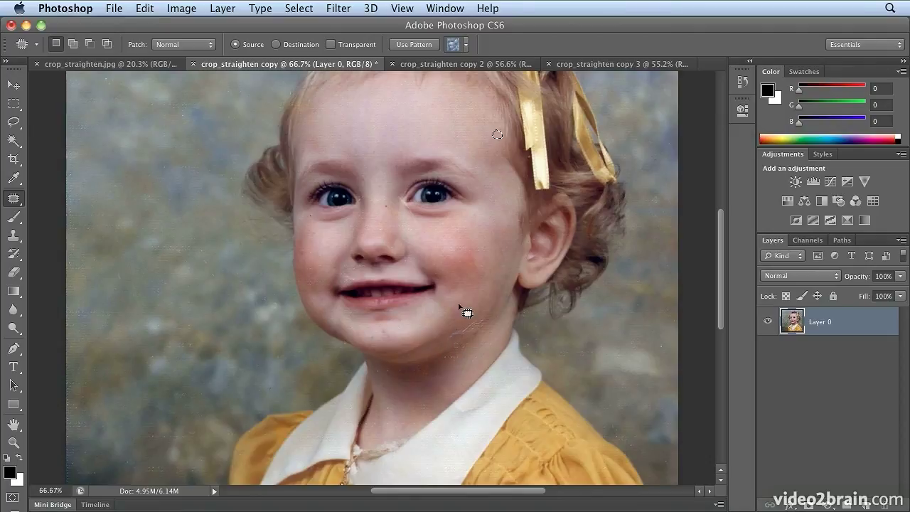
# - Patch out the scratches and crease marks along the girl's jaw and upper neck using clean nearby skin
pyautogui.moveTo(465, 328)
pyautogui.mouseDown()
pyautogui.moveTo(440, 340)
pyautogui.moveTo(462, 341)
pyautogui.moveTo(485, 311)
pyautogui.mouseUp()
pyautogui.hotkey('ctrl', 'd')
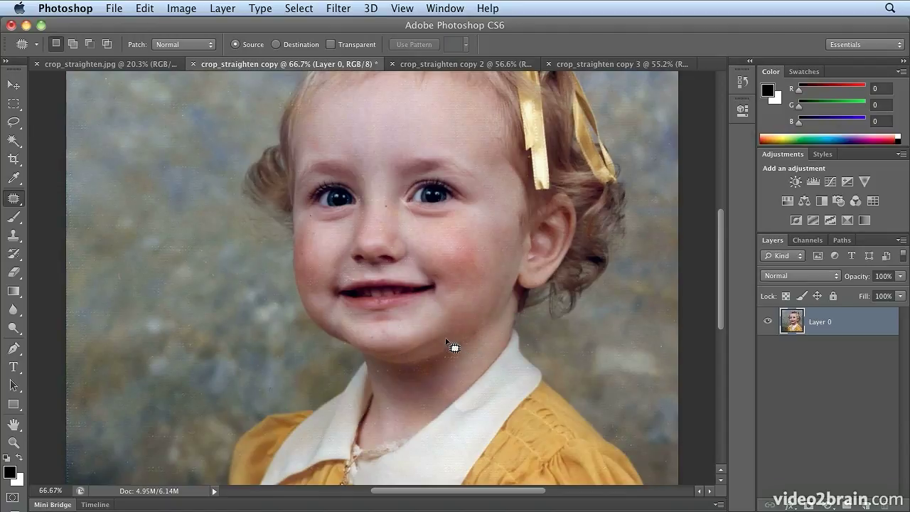
pyautogui.moveTo(446, 340)
pyautogui.mouseDown()
pyautogui.moveTo(373, 363)
pyautogui.moveTo(391, 370)
pyautogui.moveTo(455, 360)
pyautogui.moveTo(487, 328)
pyautogui.moveTo(478, 370)
pyautogui.mouseUp()
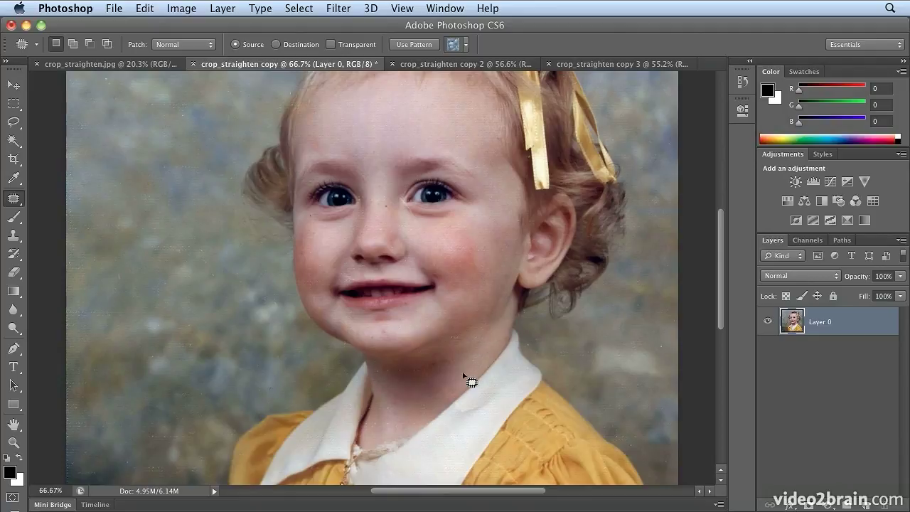
pyautogui.press('super+d')
pyautogui.moveTo(468, 333)
pyautogui.mouseDown()
pyautogui.moveTo(444, 345)
pyautogui.moveTo(467, 338)
pyautogui.moveTo(465, 346)
pyautogui.moveTo(420, 357)
pyautogui.moveTo(445, 351)
pyautogui.mouseUp()
pyautogui.moveTo(435, 353); pyautogui.dragTo(443, 337)
pyautogui.moveTo(403, 367)
pyautogui.mouseDown()
pyautogui.moveTo(389, 368)
pyautogui.moveTo(392, 382)
pyautogui.moveTo(443, 380)
pyautogui.moveTo(480, 307)
pyautogui.mouseUp()
pyautogui.moveTo(450, 350)
pyautogui.mouseDown()
pyautogui.moveTo(425, 354)
pyautogui.moveTo(441, 368)
pyautogui.moveTo(469, 352)
pyautogui.moveTo(482, 317)
pyautogui.mouseUp()
# - Patch out the small blemishes on the girl's chin and clear the selection
pyautogui.moveTo(399, 327)
pyautogui.mouseDown()
pyautogui.moveTo(392, 337)
pyautogui.moveTo(393, 329)
pyautogui.mouseUp()
pyautogui.moveTo(390, 330)
pyautogui.mouseDown()
pyautogui.moveTo(416, 320)
pyautogui.moveTo(400, 329)
pyautogui.moveTo(421, 333)
pyautogui.moveTo(417, 320)
pyautogui.moveTo(372, 325)
pyautogui.moveTo(396, 329)
pyautogui.moveTo(407, 318)
pyautogui.moveTo(416, 327)
pyautogui.moveTo(367, 339)
pyautogui.moveTo(393, 327)
pyautogui.mouseUp()
pyautogui.moveTo(393, 328); pyautogui.dragTo(400, 325)
pyautogui.hotkey('ctrl', 'd')
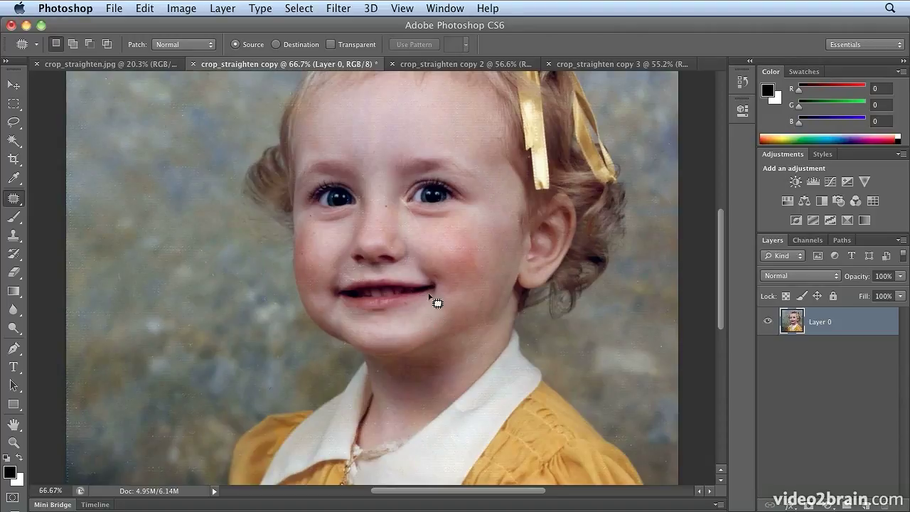
# - Patch the specks between the nose bridge and the inner corner of the right-hand eye, working at 200% zoom
pyautogui.moveTo(407, 206)
pyautogui.mouseDown()
pyautogui.moveTo(419, 228)
pyautogui.moveTo(421, 217)
pyautogui.moveTo(407, 207)
pyautogui.moveTo(407, 242)
pyautogui.mouseUp()
pyautogui.hotkey('ctrl', 'd')
pyautogui.hotkey('ctrl', '+')
pyautogui.hotkey('ctrl', '+')
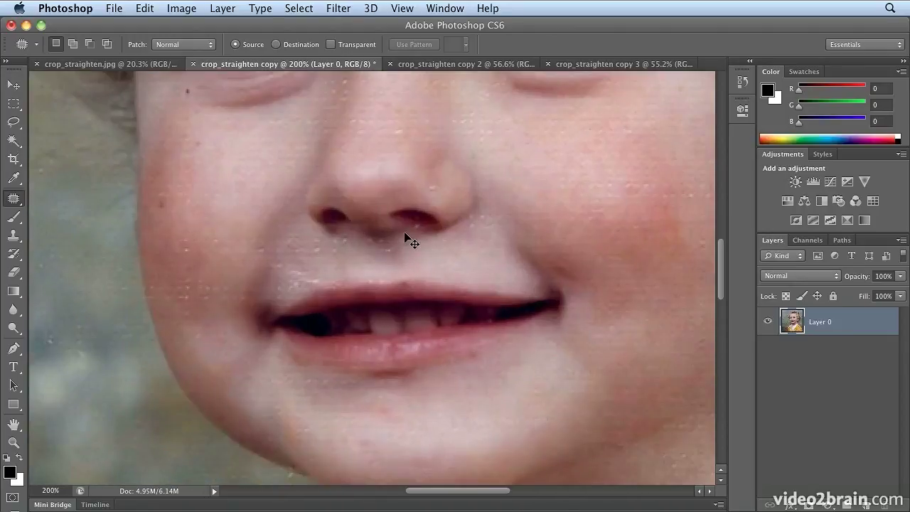
pyautogui.scroll(3, 406, 242)
pyautogui.moveTo(446, 156)
pyautogui.mouseDown()
pyautogui.moveTo(446, 171)
pyautogui.moveTo(469, 189)
pyautogui.moveTo(490, 189)
pyautogui.moveTo(462, 162)
pyautogui.mouseUp()
pyautogui.moveTo(463, 174); pyautogui.dragTo(462, 196)
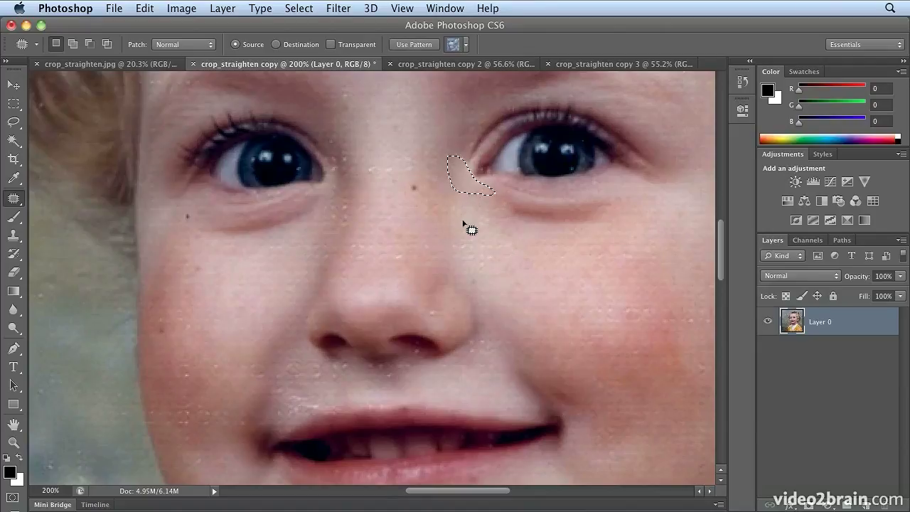
pyautogui.hotkey('ctrl', 'd')
pyautogui.moveTo(456, 154)
pyautogui.mouseDown()
pyautogui.moveTo(472, 171)
pyautogui.moveTo(474, 157)
pyautogui.moveTo(463, 159)
pyautogui.moveTo(466, 205)
pyautogui.mouseUp()
pyautogui.hotkey('ctrl', 'd')
# - Patch the white specks above the left corner of the upper lip with clean cheek skin
pyautogui.scroll(-3, 520, 212)
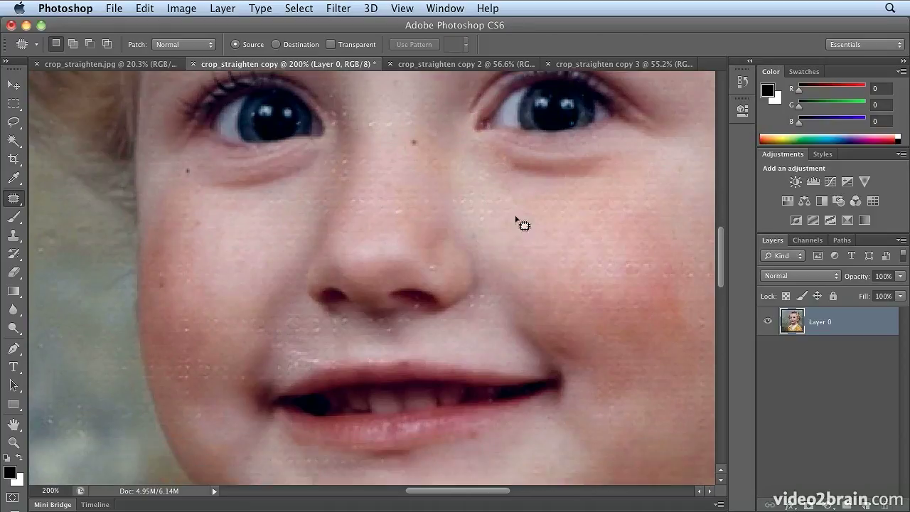
pyautogui.moveTo(285, 346)
pyautogui.mouseDown()
pyautogui.moveTo(293, 368)
pyautogui.moveTo(325, 368)
pyautogui.moveTo(319, 342)
pyautogui.moveTo(262, 264)
pyautogui.moveTo(284, 260)
pyautogui.mouseUp()
pyautogui.hotkey('ctrl', 'd')
# - Examine the retouched face both as a whole and close up at 300%, ending with the portrait fitted to the window
pyautogui.press('super+minus')
pyautogui.press('super+minus')
pyautogui.press('super+minus')
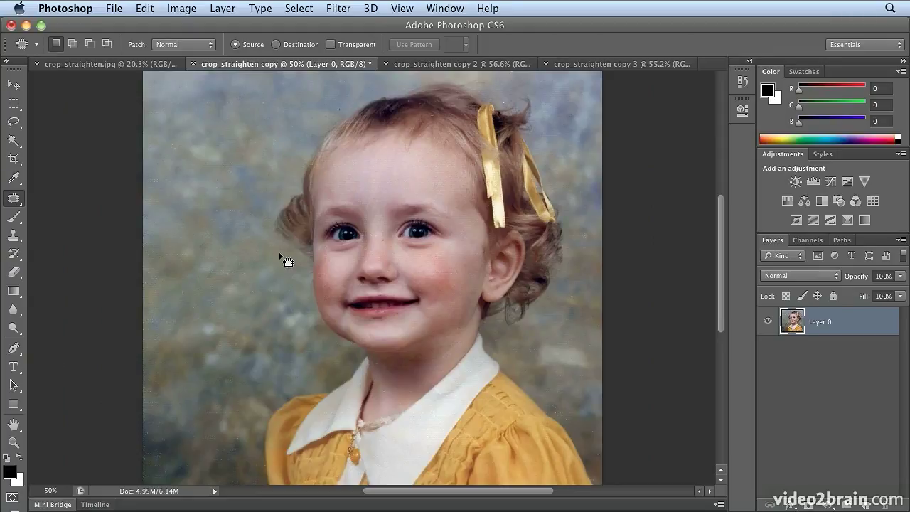
pyautogui.press('super+plus')
pyautogui.press('super+plus')
pyautogui.press('super+plus')
pyautogui.press('super+plus')
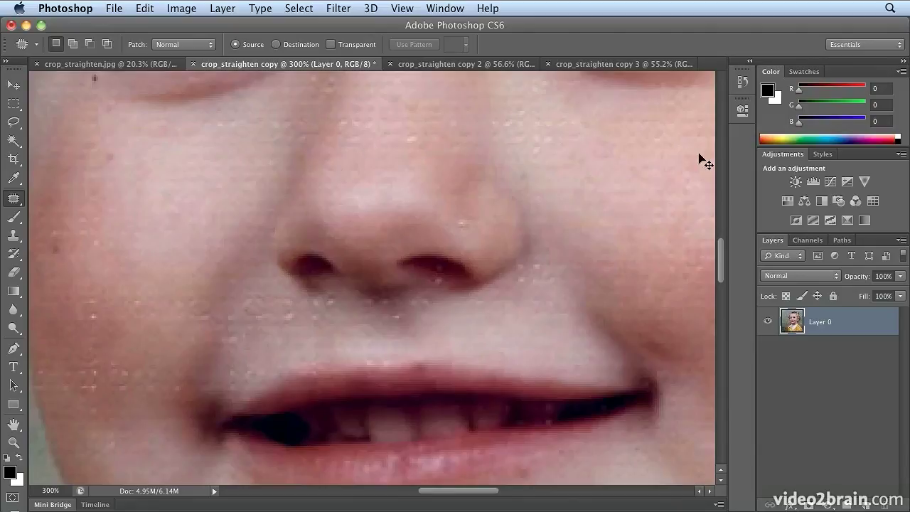
pyautogui.press('super+minus')
pyautogui.press('super+0')
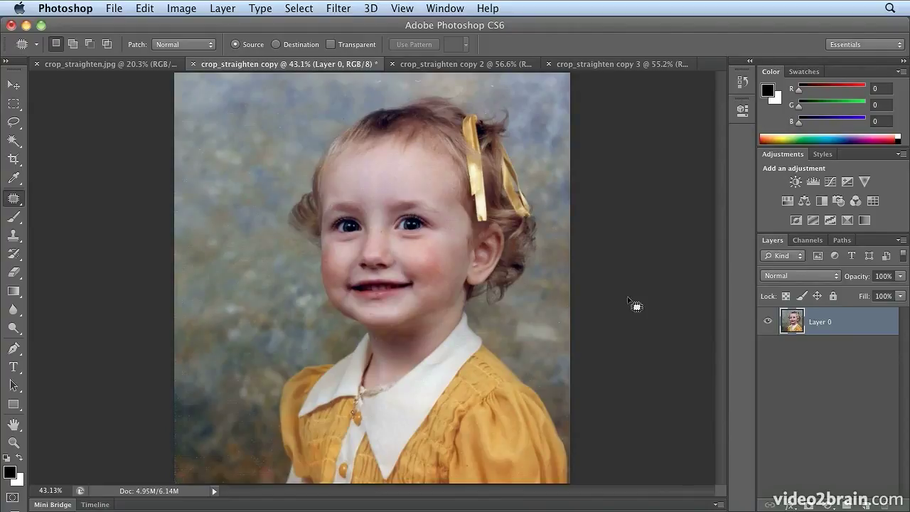
# - Compare the earliest listed Patch Selection state with the final Deselect state in the history, ending on the final state
pyautogui.click(743, 84)
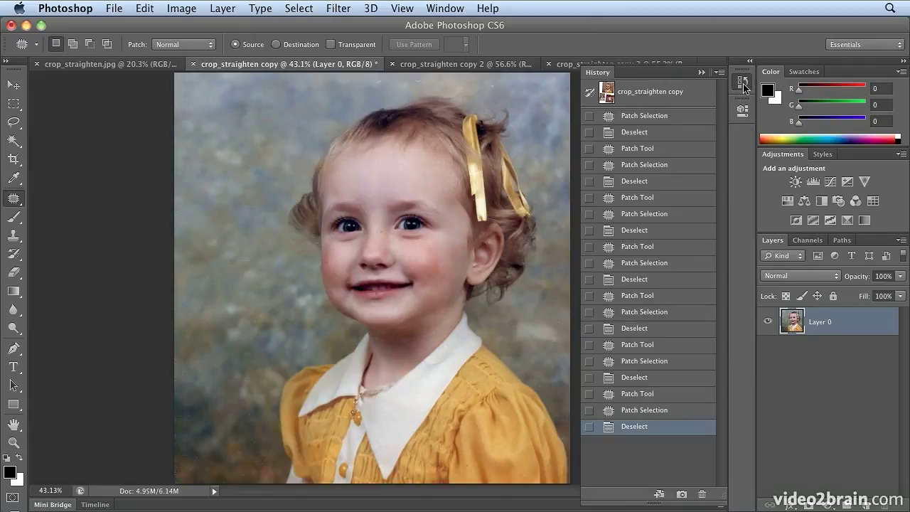
pyautogui.click(700, 116)
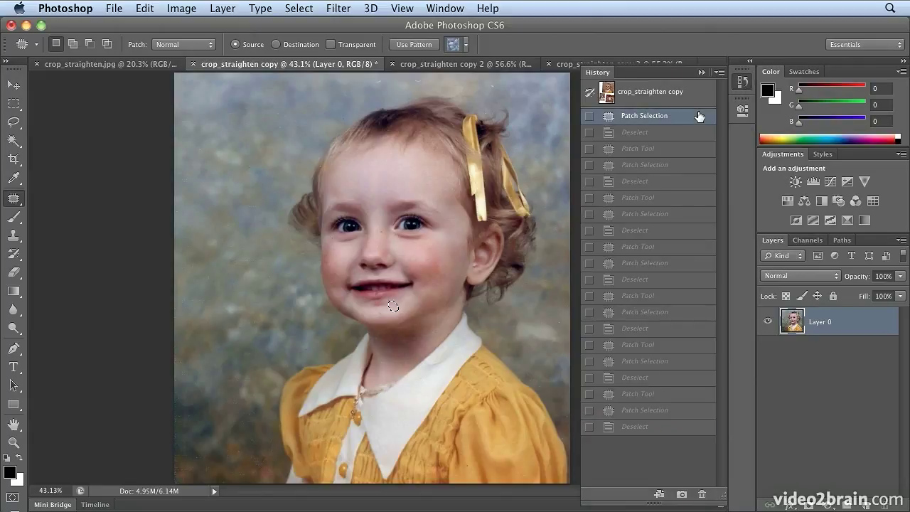
pyautogui.click(670, 428)
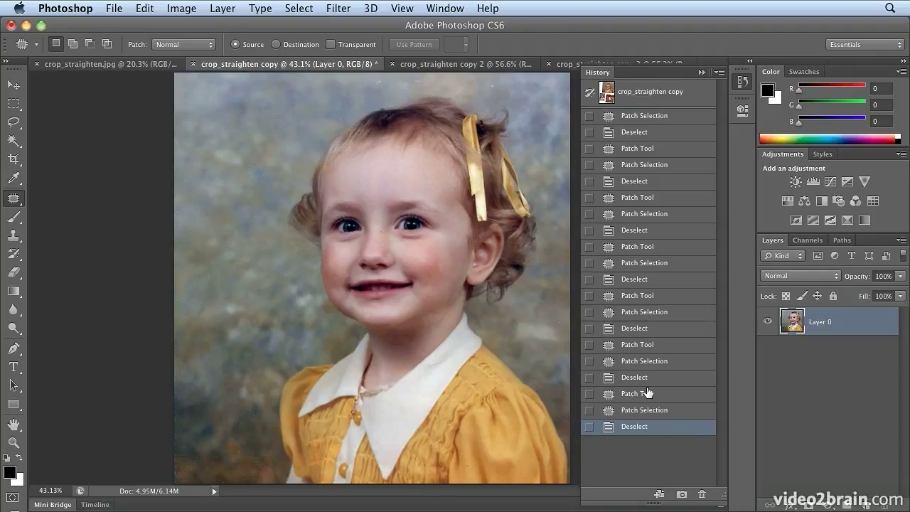
pyautogui.click(743, 82)
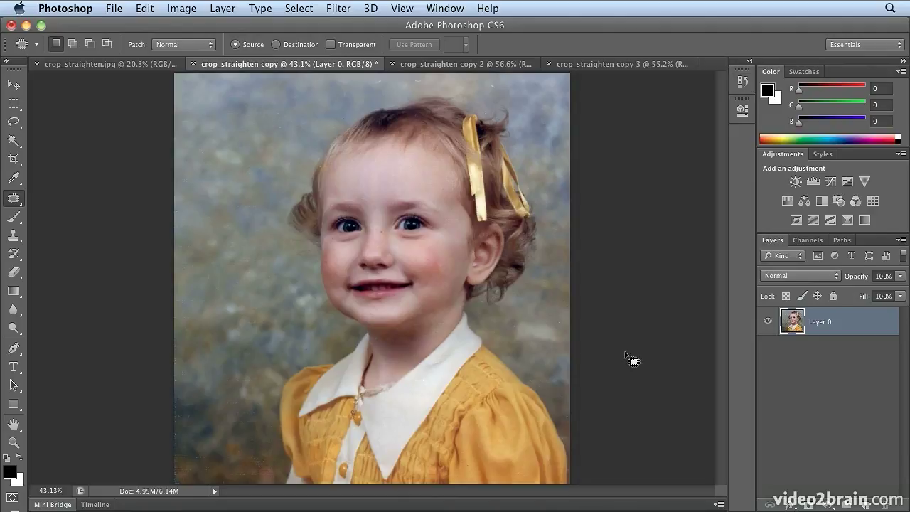
pyautogui.click(114, 8)
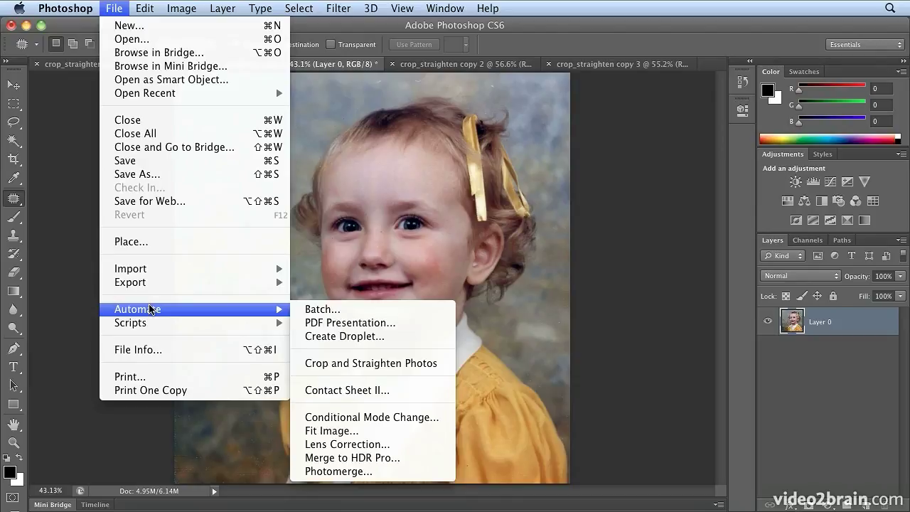
pyautogui.click(381, 363)
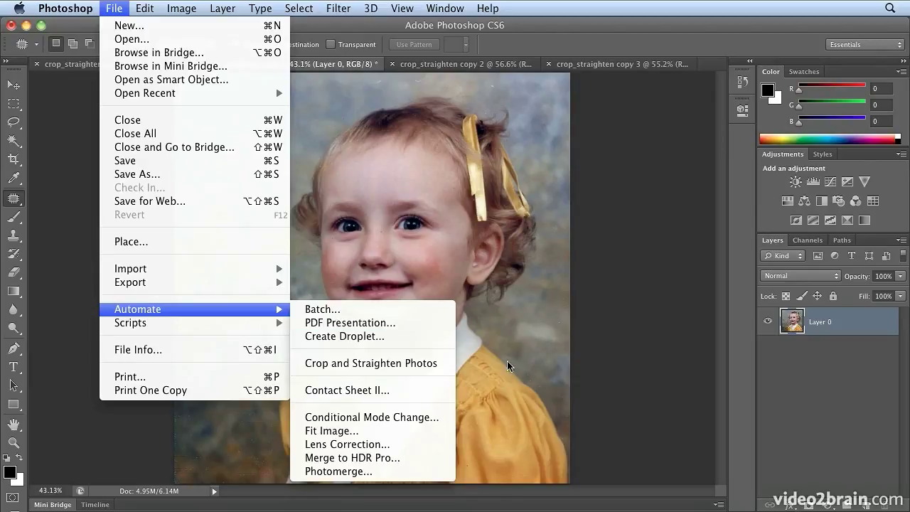